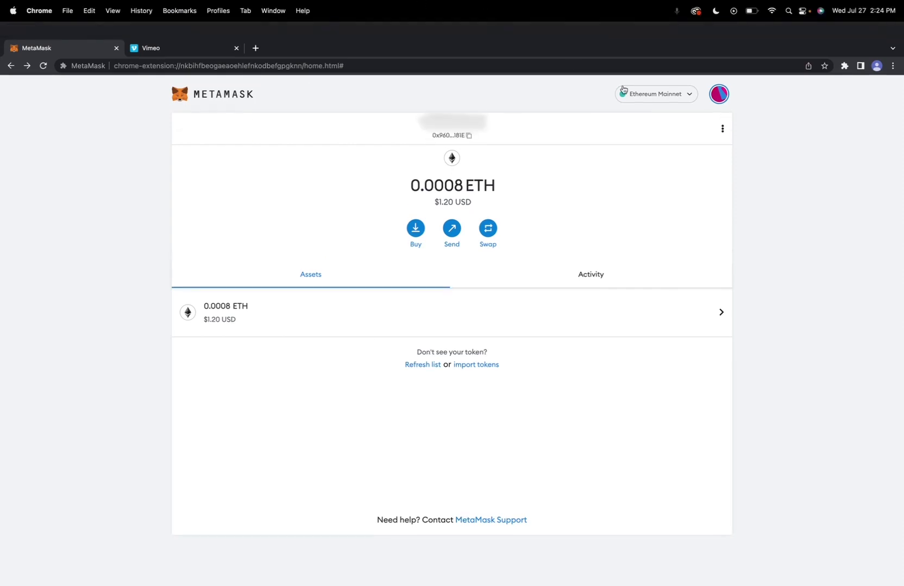
Step: Add PulseChain Testnet 2b (chain ID 941, symbol tPLS) as a custom network and save it
click(656, 82)
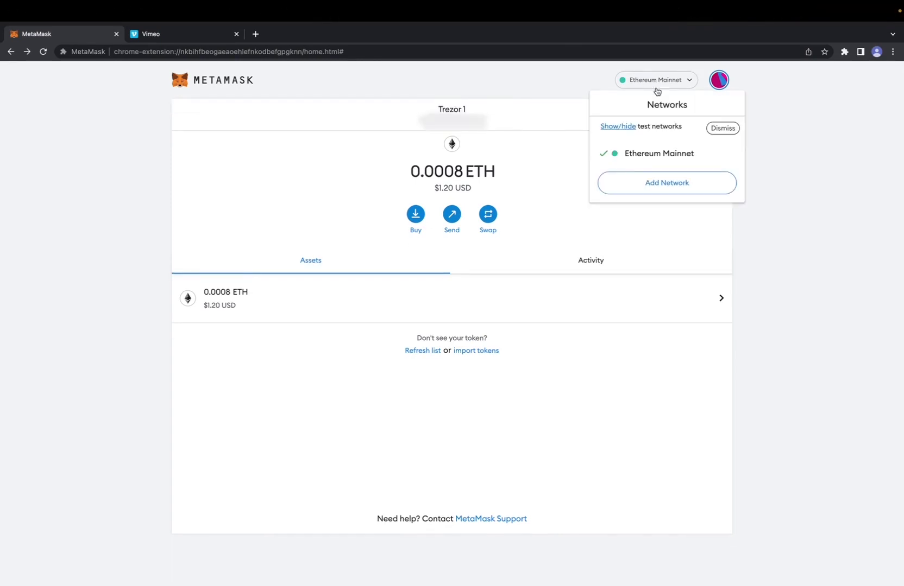
click(662, 186)
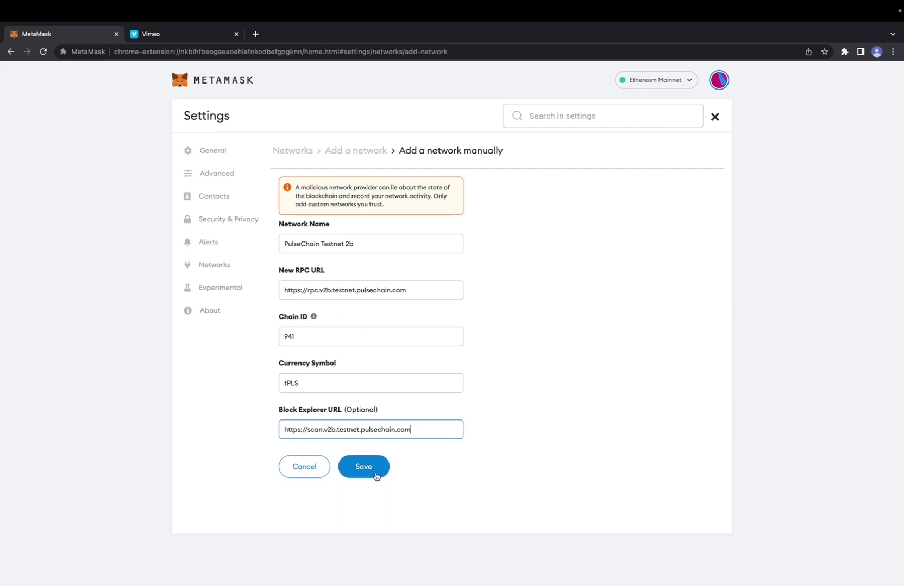
click(367, 472)
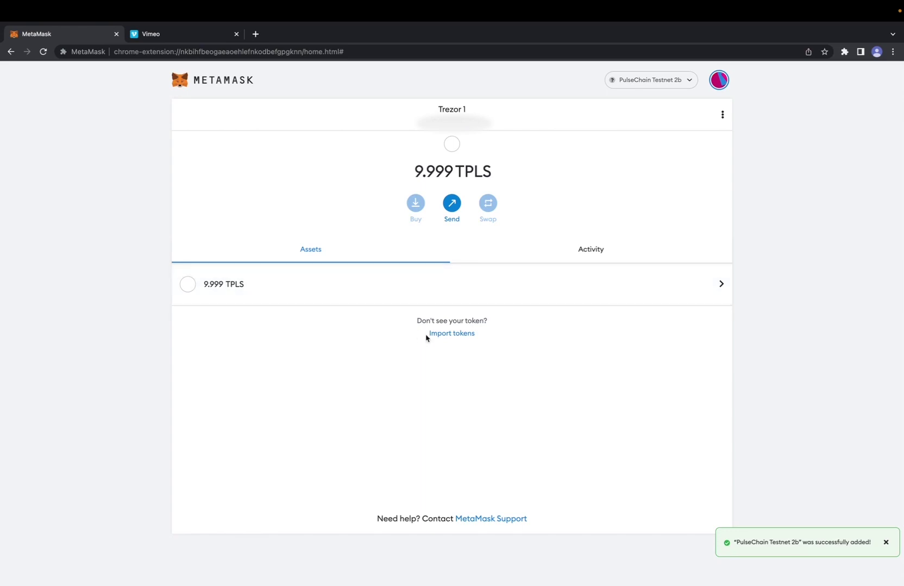
Step: Import the PLSX custom token by pasting its contract address into the token form
click(448, 335)
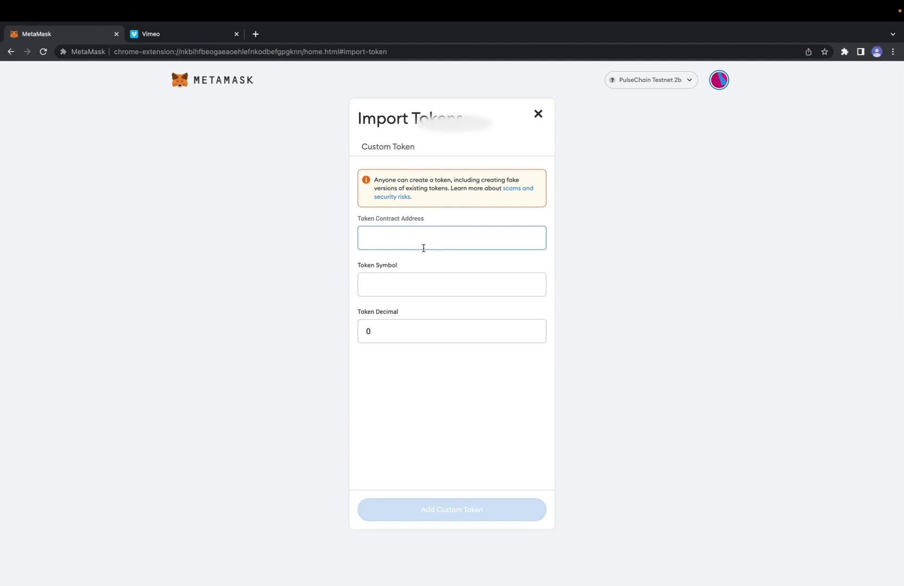
key(ctrl+v)
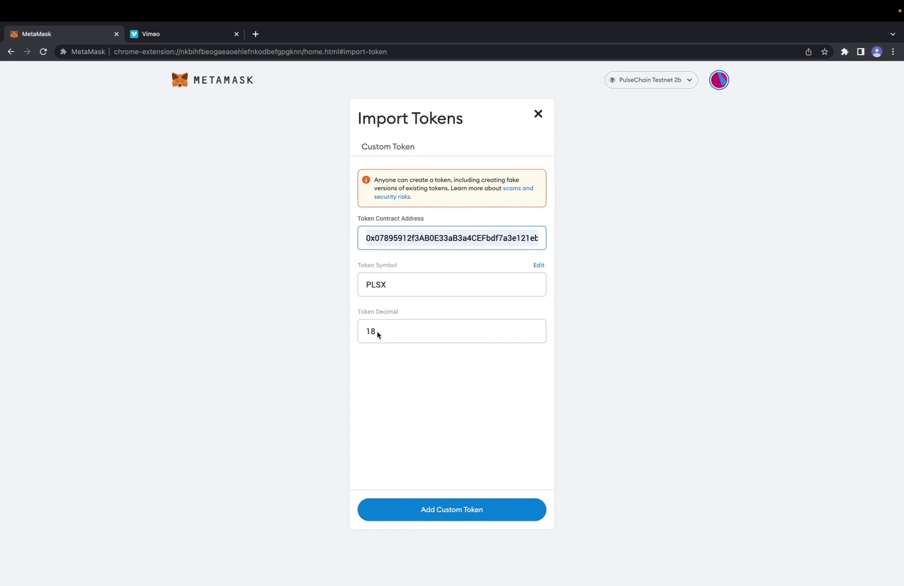
click(457, 514)
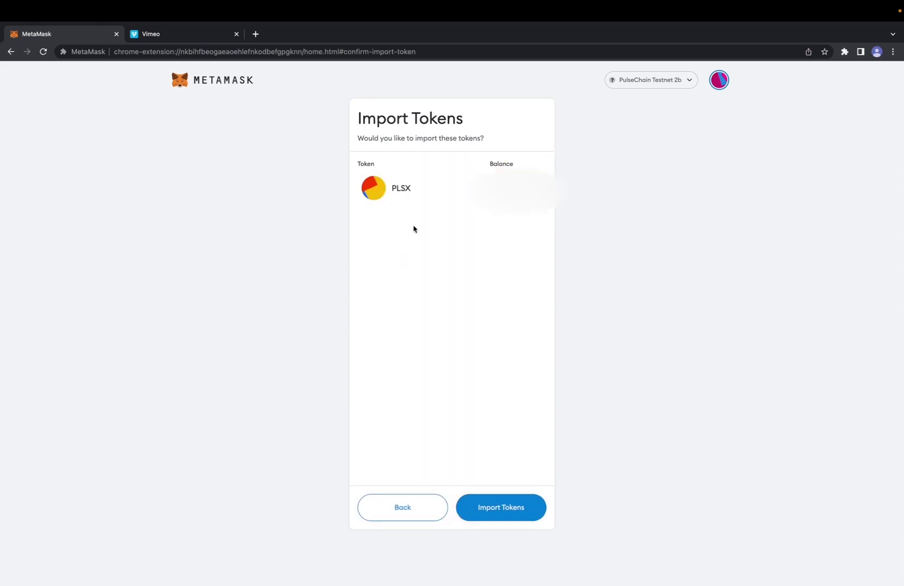
click(496, 512)
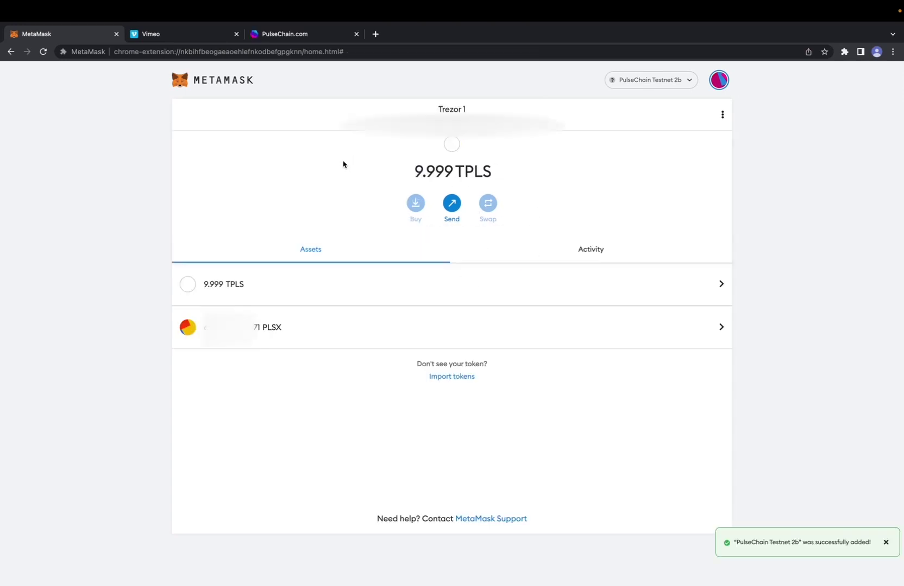
Step: Check the Pulse Testnet details on PulseChain.com, then go back to the MetaMask tab
click(281, 36)
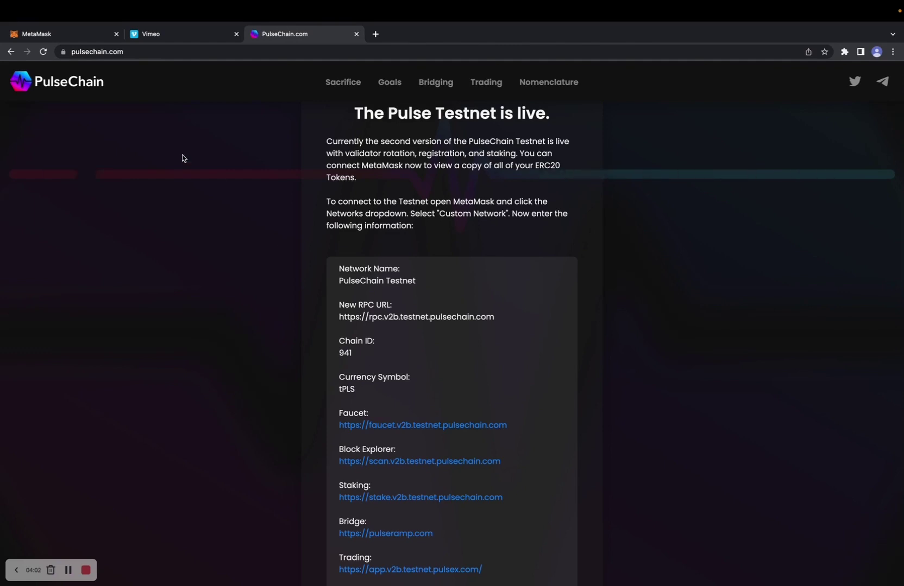
click(55, 35)
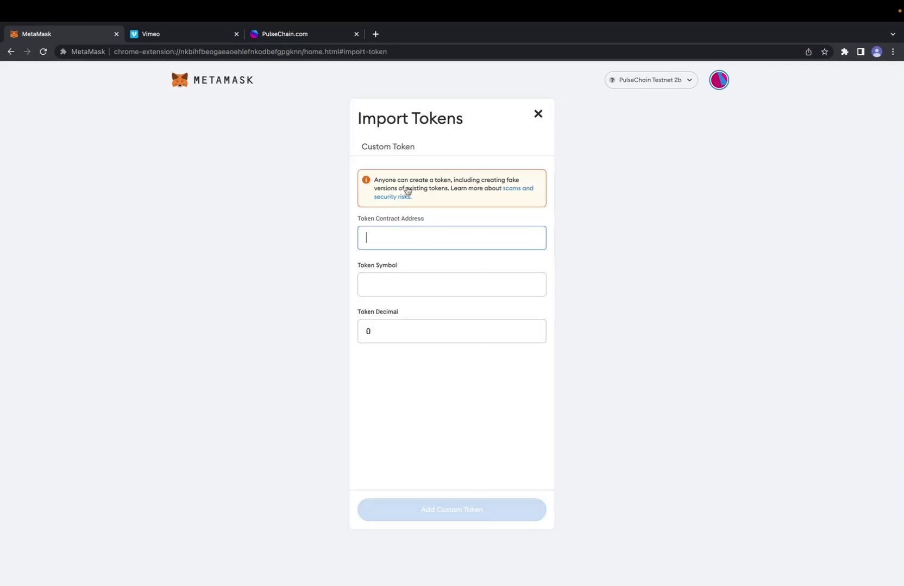
Step: Close the Import Tokens dialog to return to the assets page showing PLSX and 9.999 TPLS
click(538, 114)
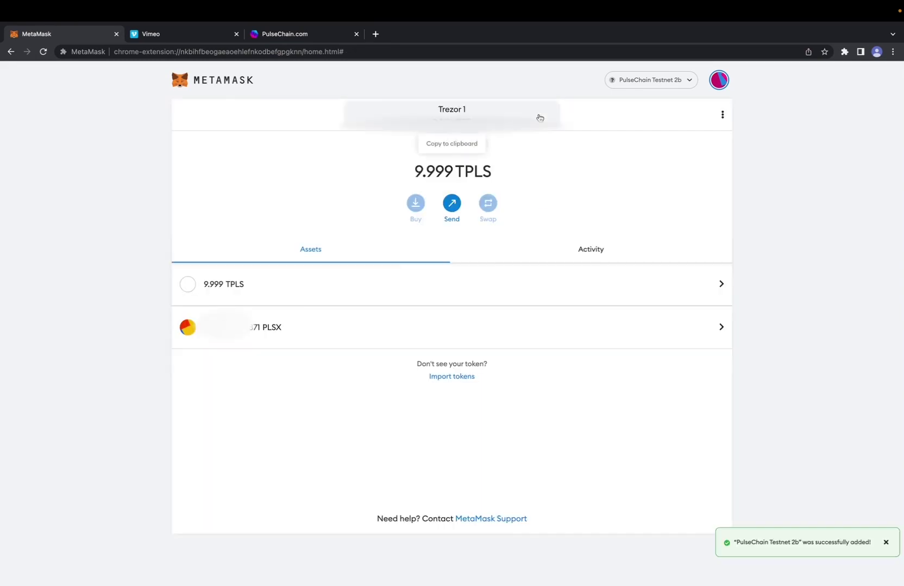